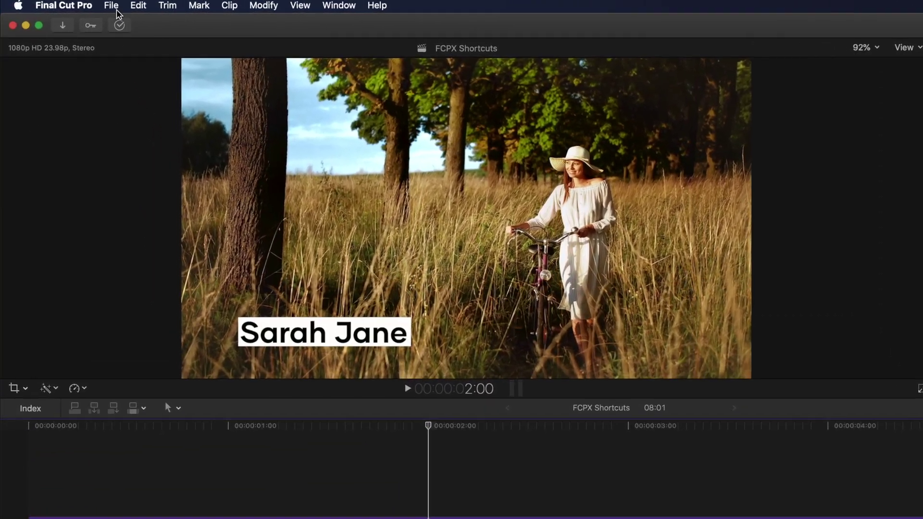
Open the media import window from the File menu
{"action": "left_click", "coordinate": [102, 6]}
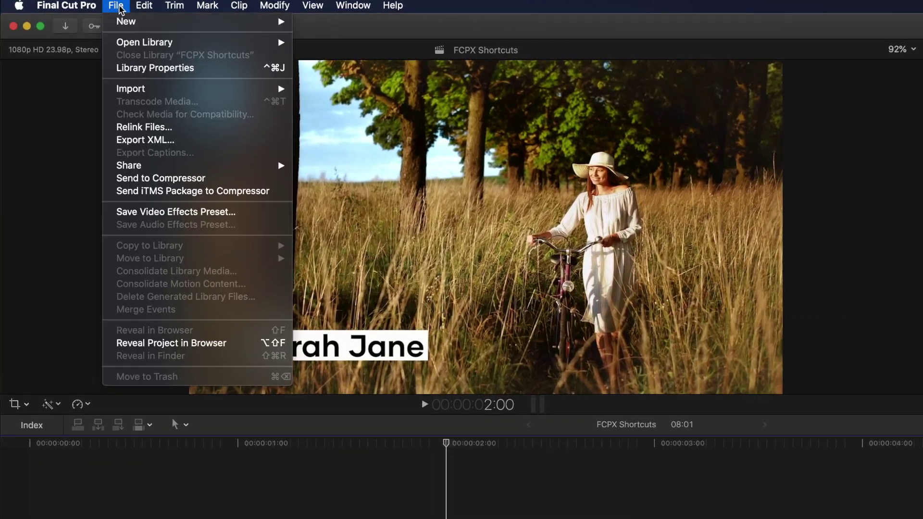
{"action": "mouse_move", "coordinate": [176, 85]}
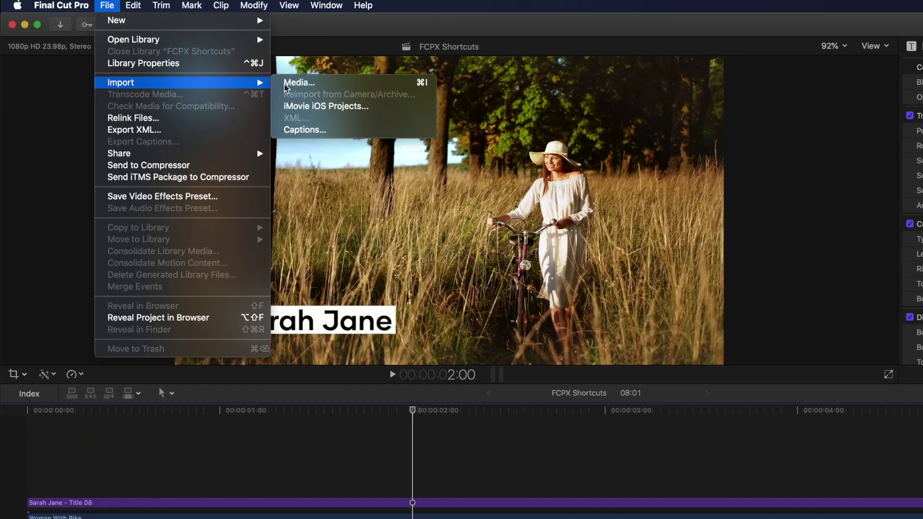
{"action": "left_click", "coordinate": [312, 90]}
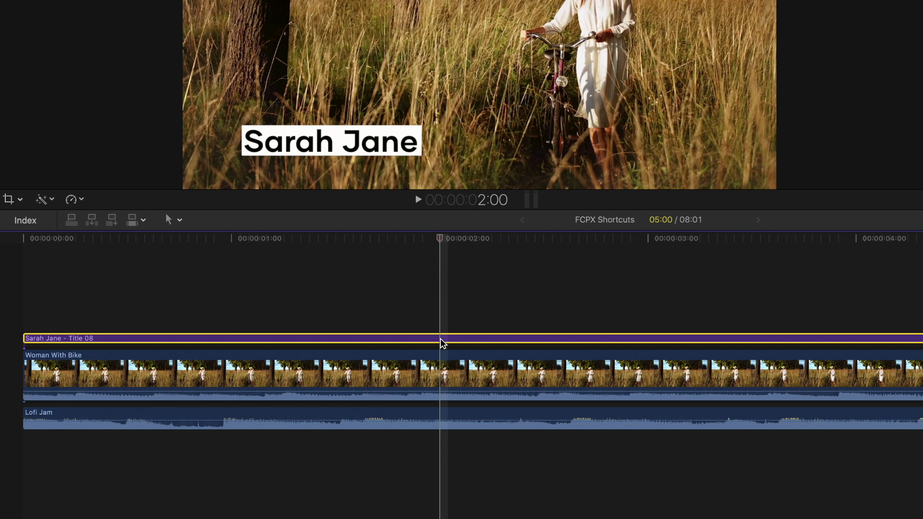
Add Woman With Bike and Lofi Jam to the selection, start a compound clip, then dismiss its dialog
{"action": "left_click", "coordinate": [322, 409], "text": "super"}
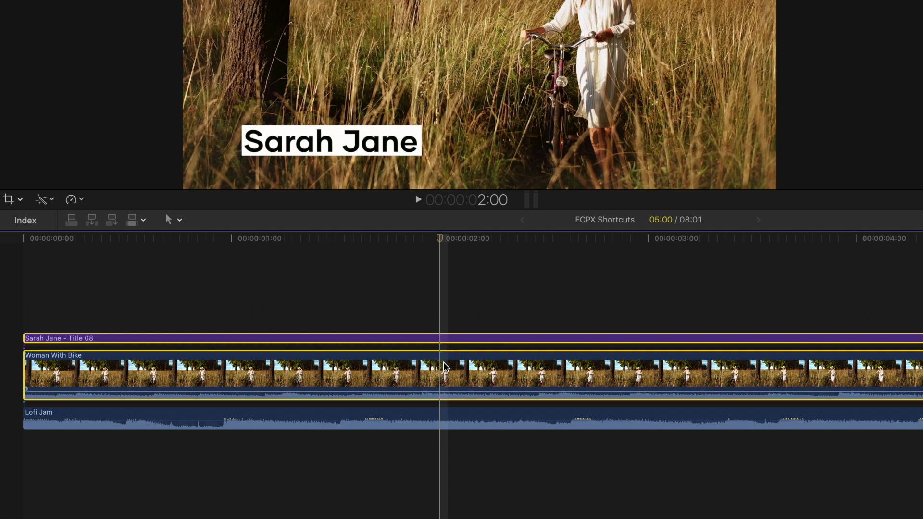
{"action": "left_click", "coordinate": [443, 419], "text": "super"}
{"action": "right_click", "coordinate": [443, 372]}
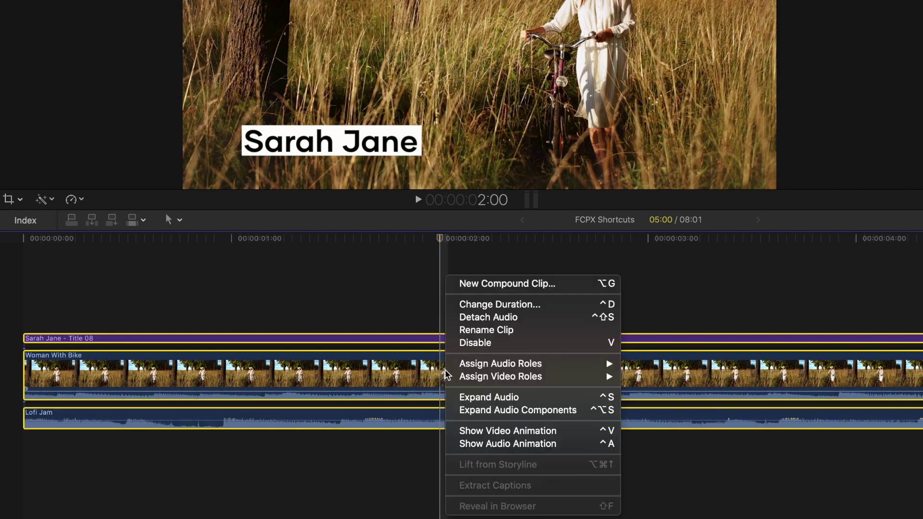
{"action": "left_click", "coordinate": [534, 284]}
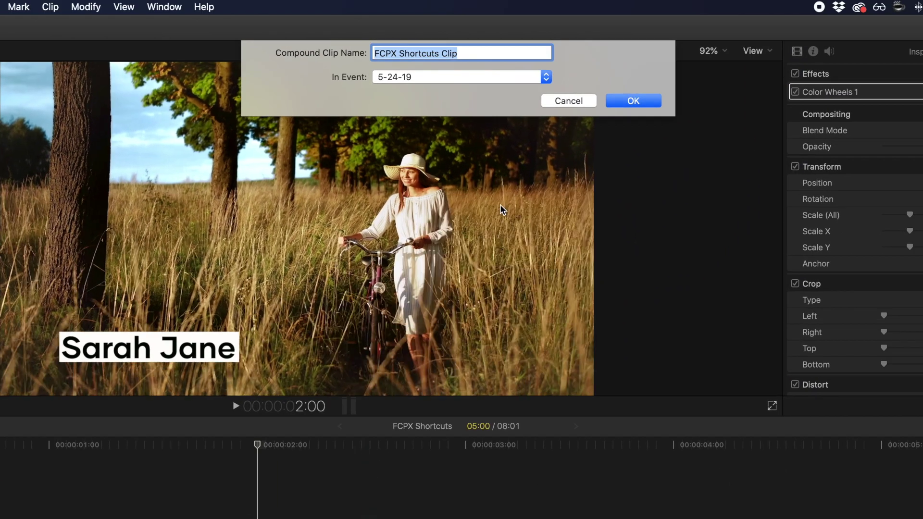
{"action": "left_click", "coordinate": [559, 101]}
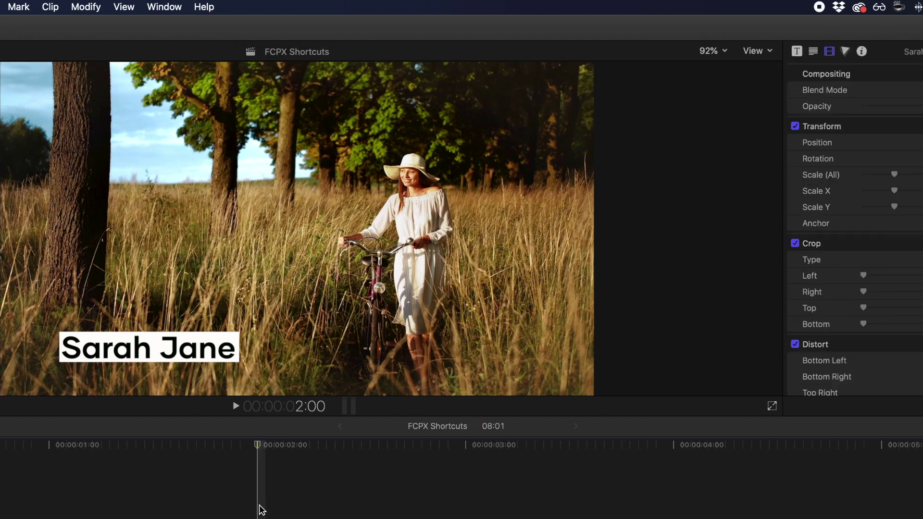
Create a compound clip named 'My New Compound Clip' with Cmd+G
{"action": "key", "text": "super+g"}
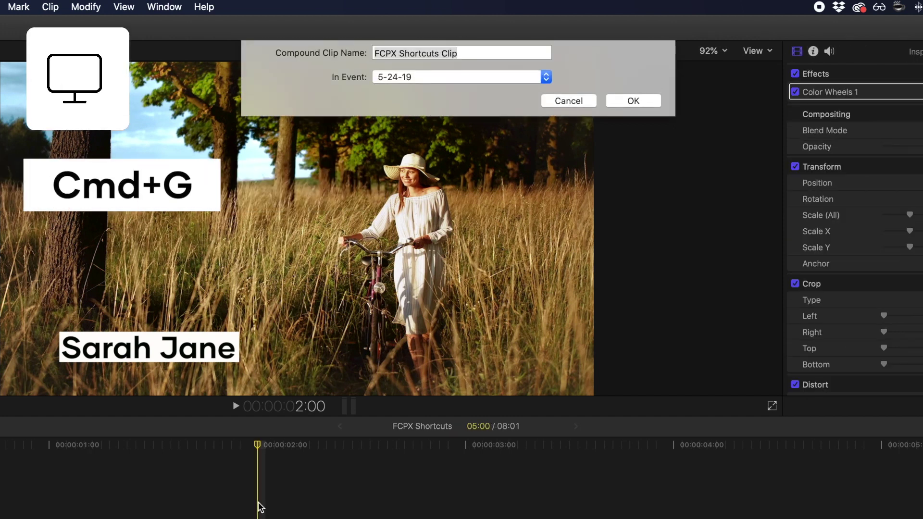
{"action": "type", "text": "My New Co"}
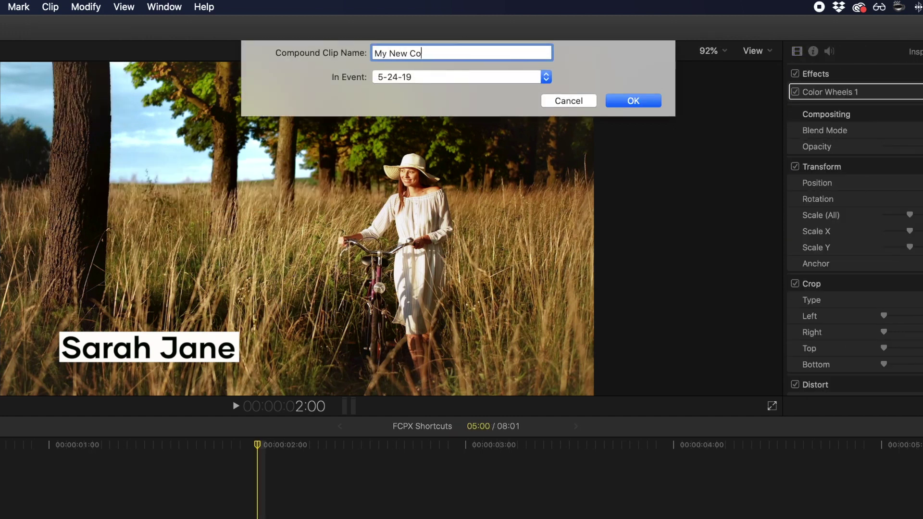
{"action": "type", "text": "mpound Clip"}
{"action": "key", "text": "Return"}
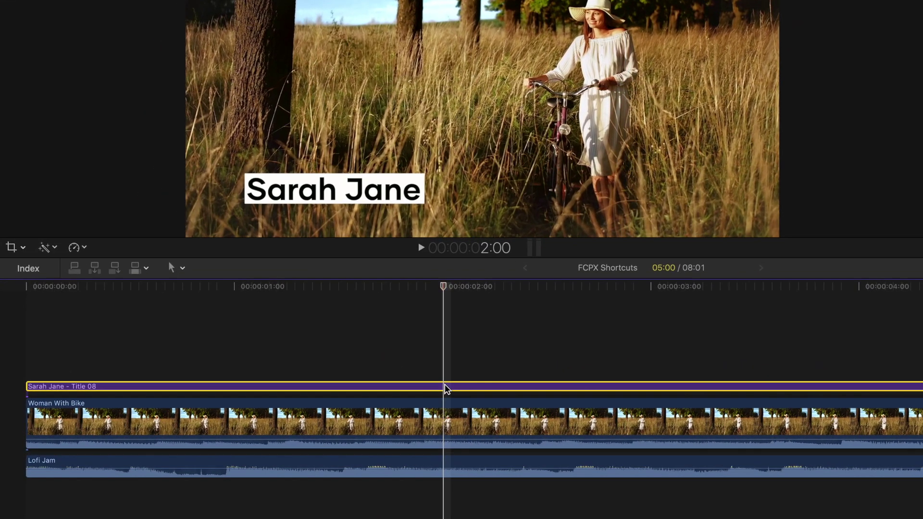
Disable the Sarah Jane title clip with V, then enable it again
{"action": "left_click", "coordinate": [323, 391]}
{"action": "key", "text": "v"}
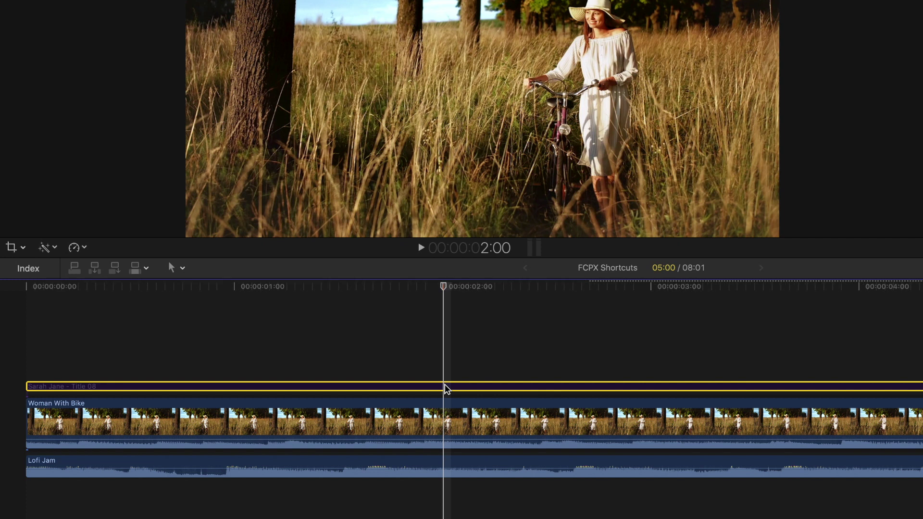
{"action": "key", "text": "v"}
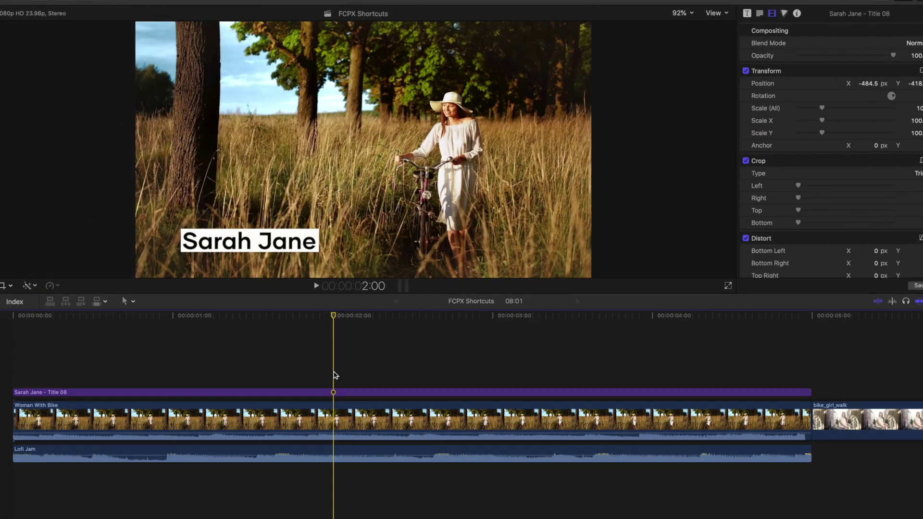
Send the playhead to the timeline start, then to the next edit at bike_girl_walk
{"action": "key", "text": "Home"}
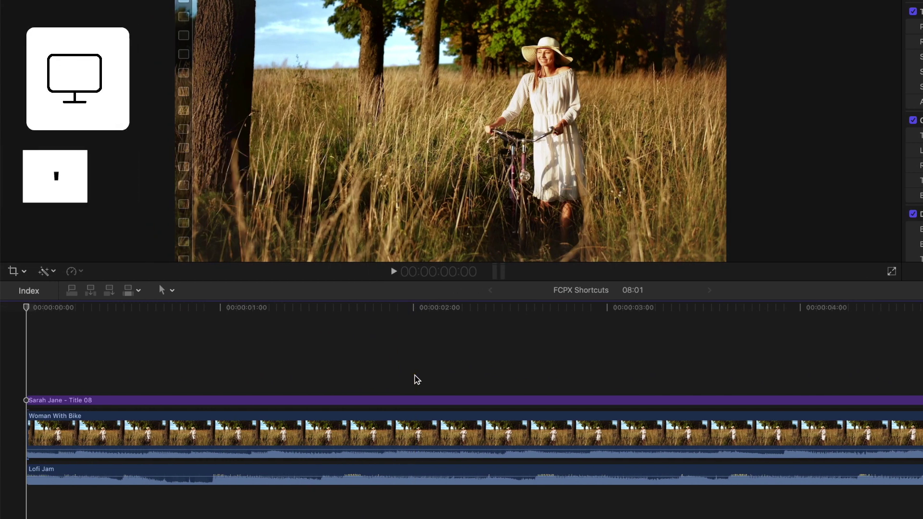
{"action": "key", "text": "apostrophe"}
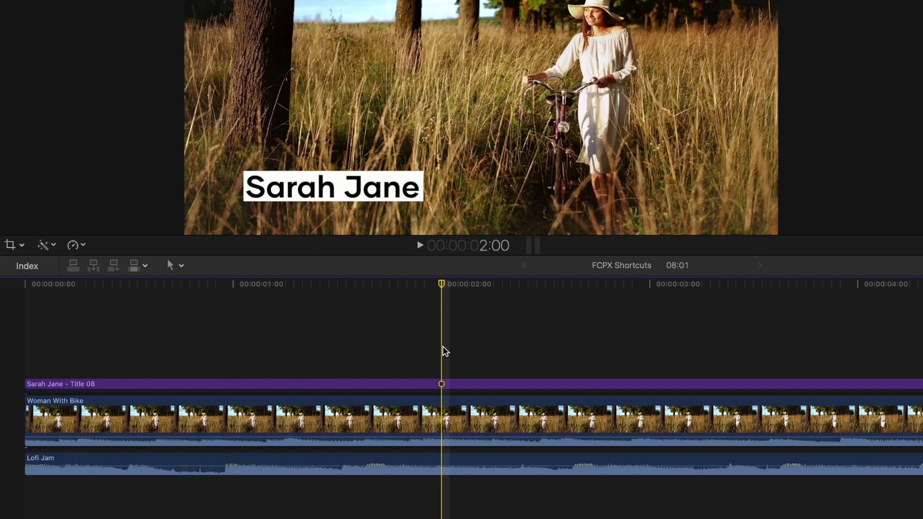
Leave timeline snapping turned off using the N toggle
{"action": "key", "text": "n"}
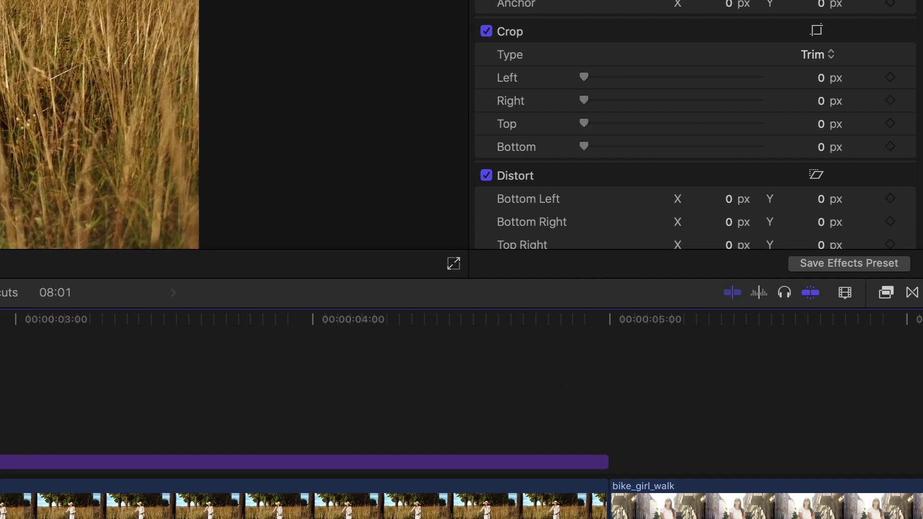
{"action": "key", "text": "n"}
{"action": "key", "text": "n"}
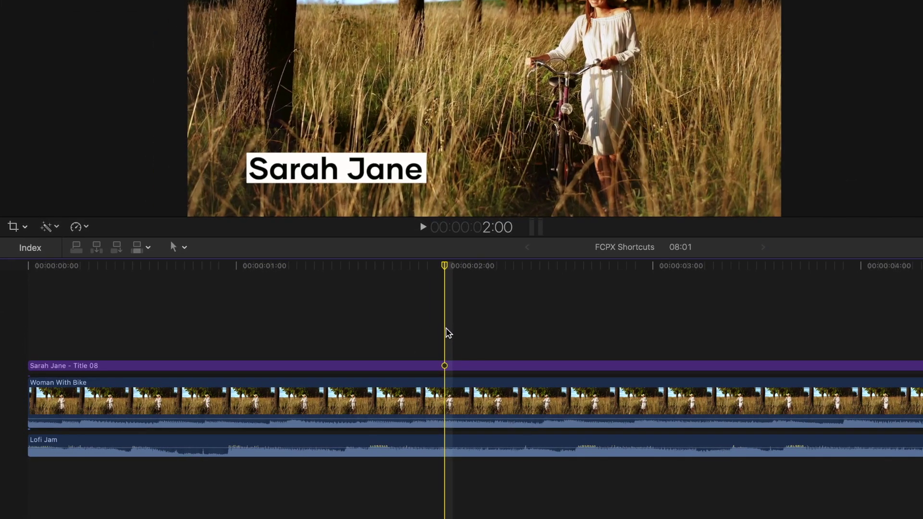
Add a marker at the playhead named 'My Marker' and make it a chapter marker
{"action": "key", "text": "m"}
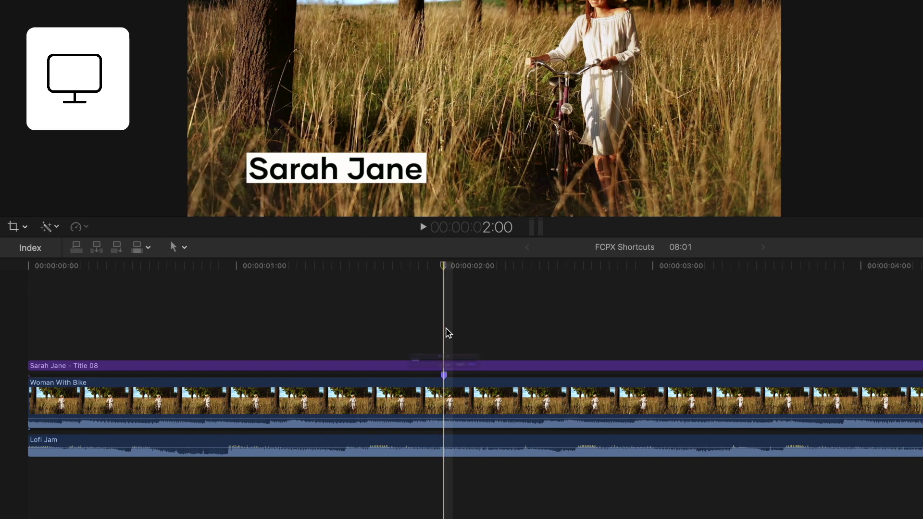
{"action": "key", "text": "m"}
{"action": "type", "text": "My Marker"}
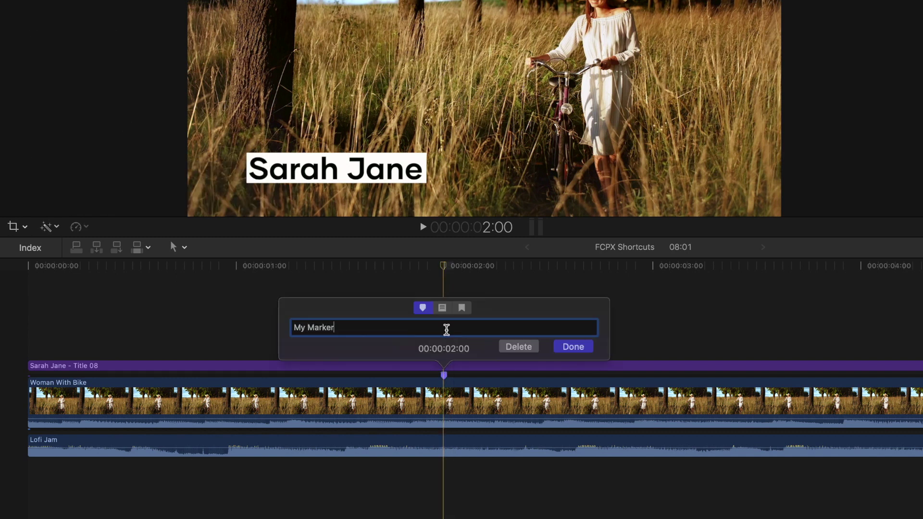
{"action": "left_click", "coordinate": [442, 308]}
{"action": "left_click", "coordinate": [463, 308]}
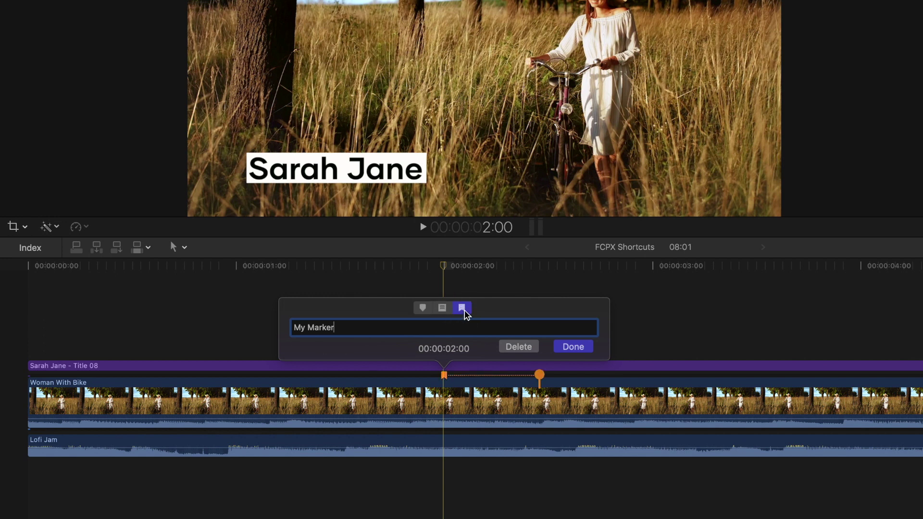
{"action": "left_click", "coordinate": [572, 348]}
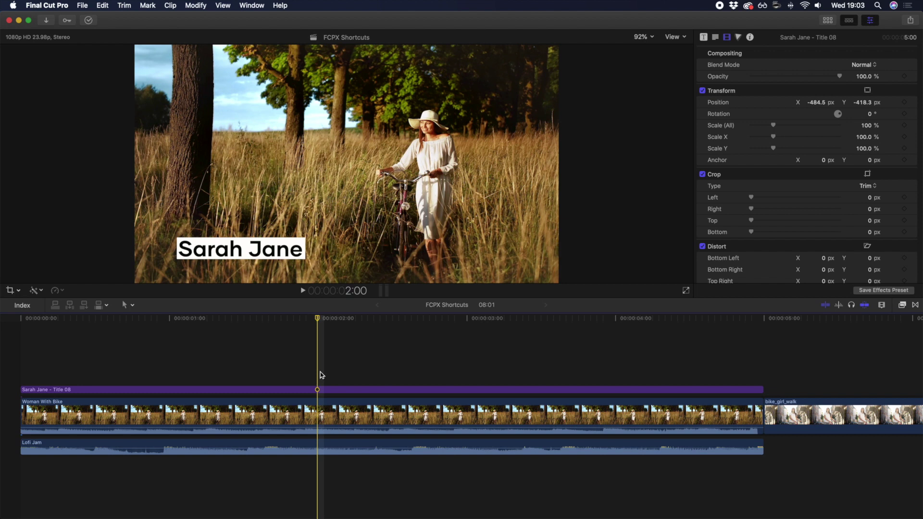
Blade the Woman With Bike clip three times between 2 and 3 seconds, then return to Select
{"action": "key", "text": "a"}
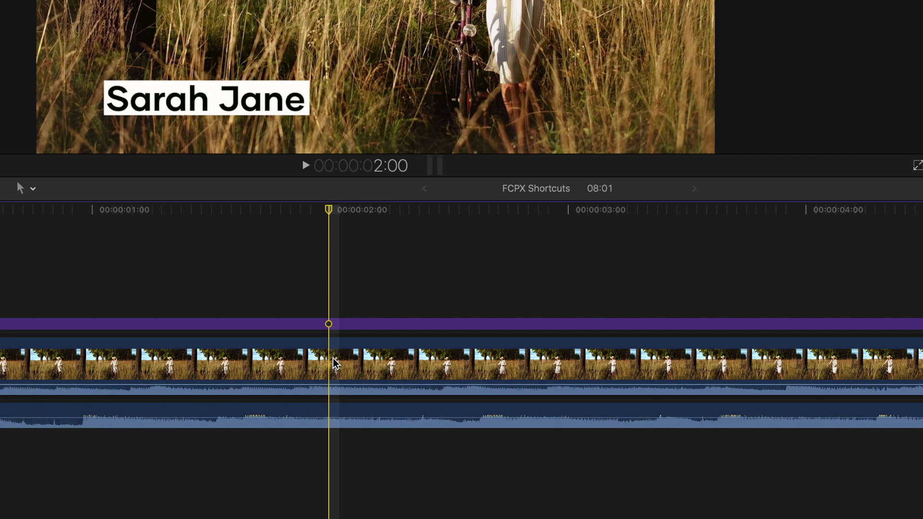
{"action": "key", "text": "b"}
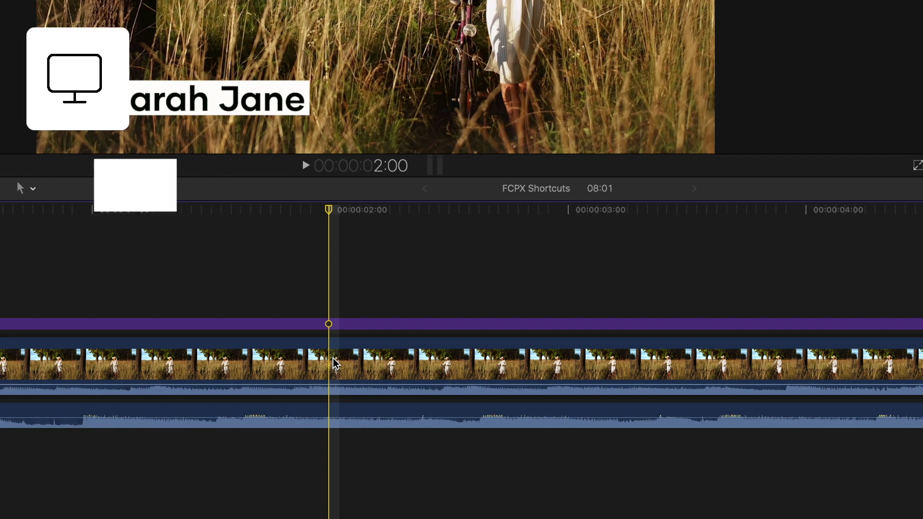
{"action": "left_click", "coordinate": [399, 365]}
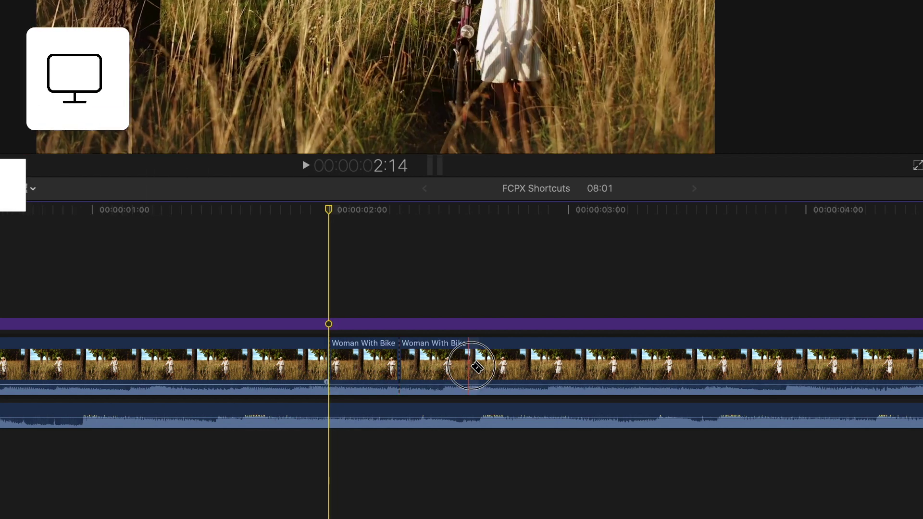
{"action": "left_click", "coordinate": [469, 365]}
{"action": "left_click", "coordinate": [548, 368]}
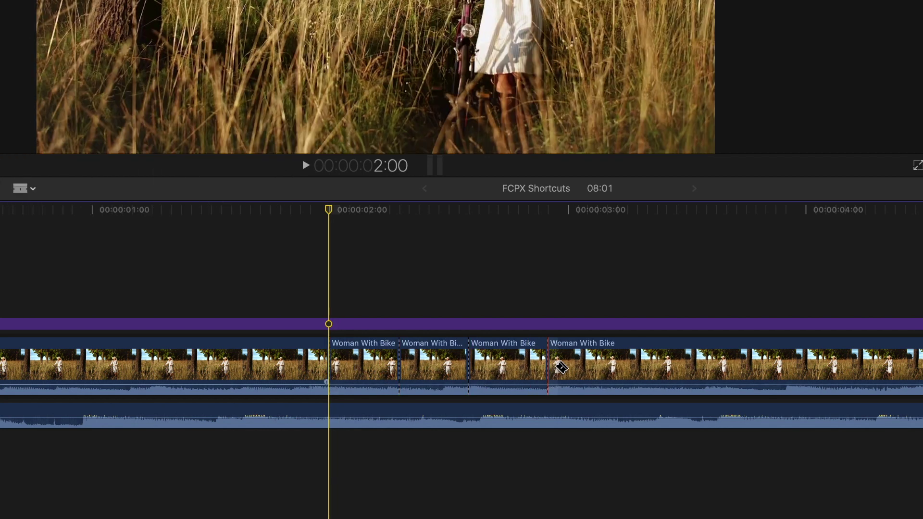
{"action": "key", "text": "a"}
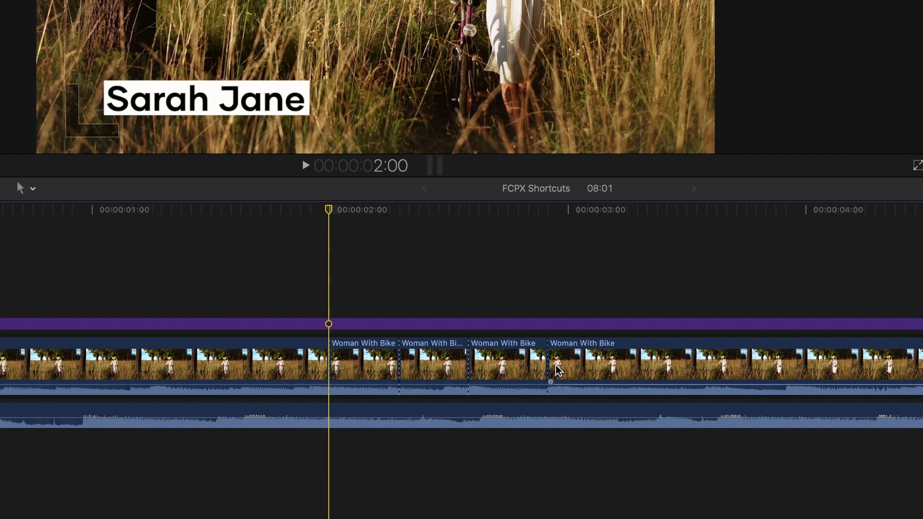
Shift the third Woman With Bike piece 4 frames left without closing the gap
{"action": "key", "text": "t"}
{"action": "left_click_drag", "start_coordinate": [513, 367], "coordinate": [385, 366]}
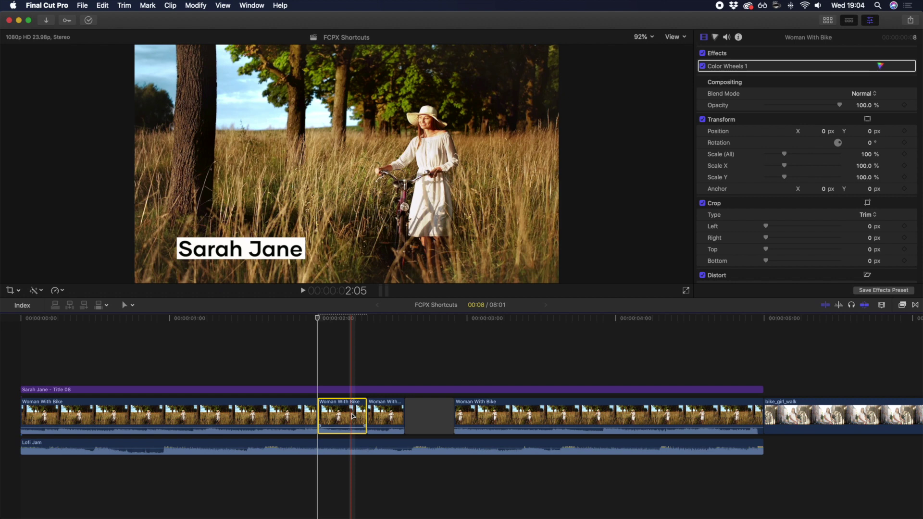
{"action": "key", "text": "p"}
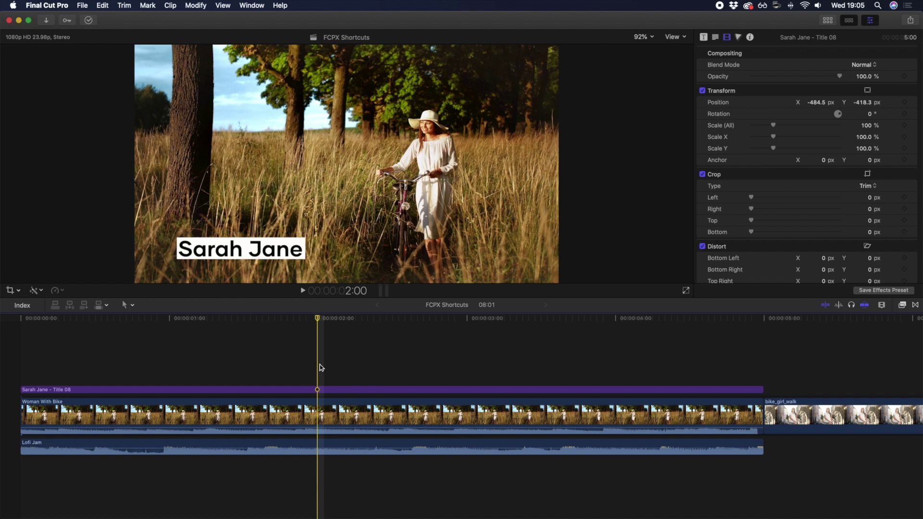
Copy Woman With Bike and paste its attributes onto bike_girl_walk, including Position and Scale
{"action": "left_click", "coordinate": [319, 415]}
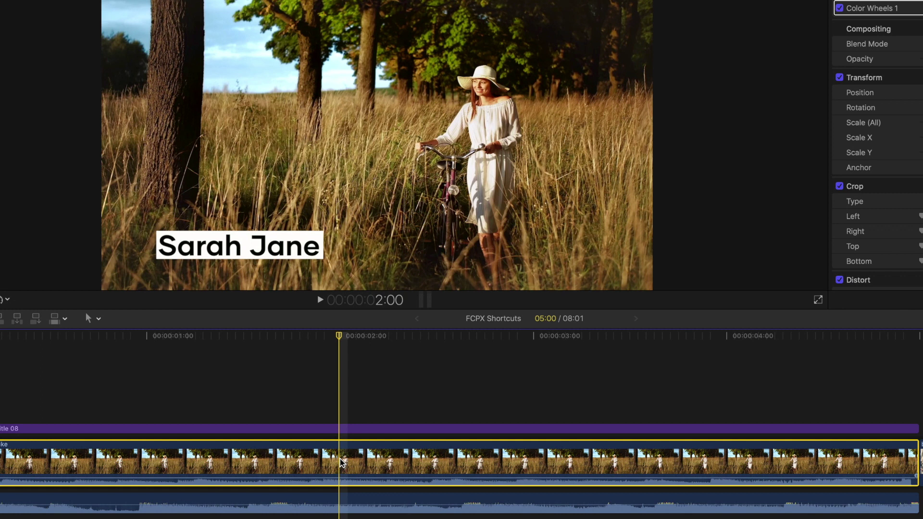
{"action": "key", "text": "super+c"}
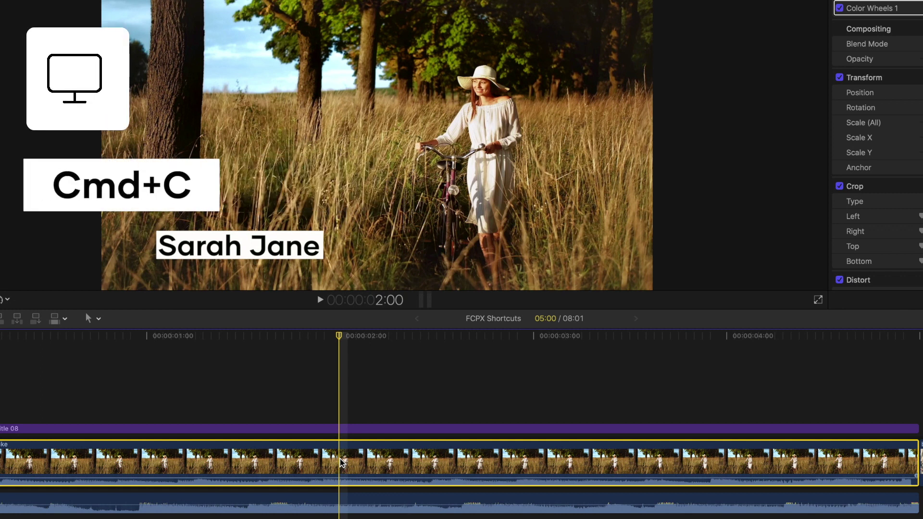
{"action": "scroll", "coordinate": [340, 461], "scroll_direction": "right", "scroll_amount": 3}
{"action": "scroll", "coordinate": [339, 459], "scroll_direction": "right", "scroll_amount": 8}
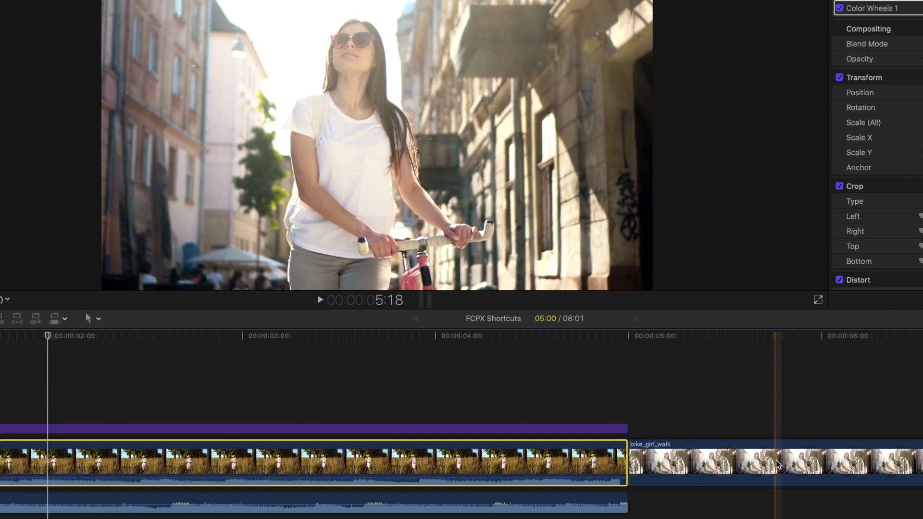
{"action": "left_click", "coordinate": [778, 464]}
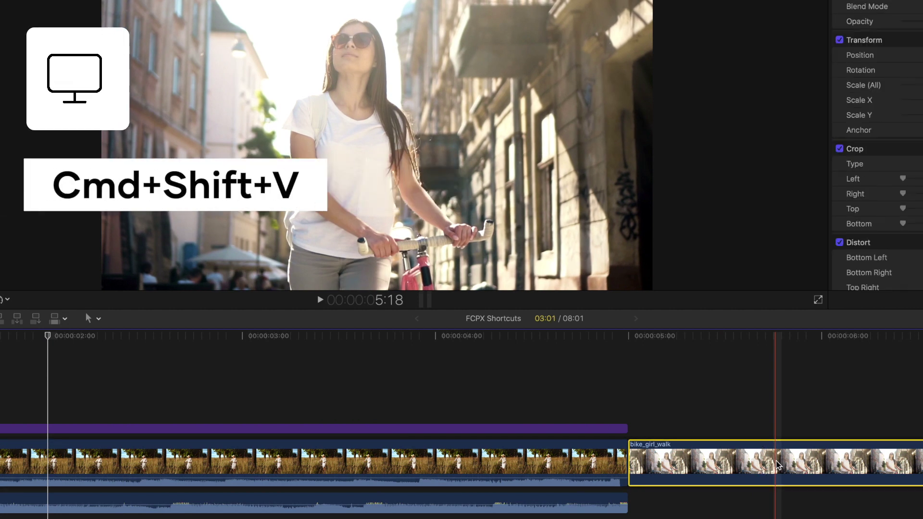
{"action": "key", "text": "super+shift+v"}
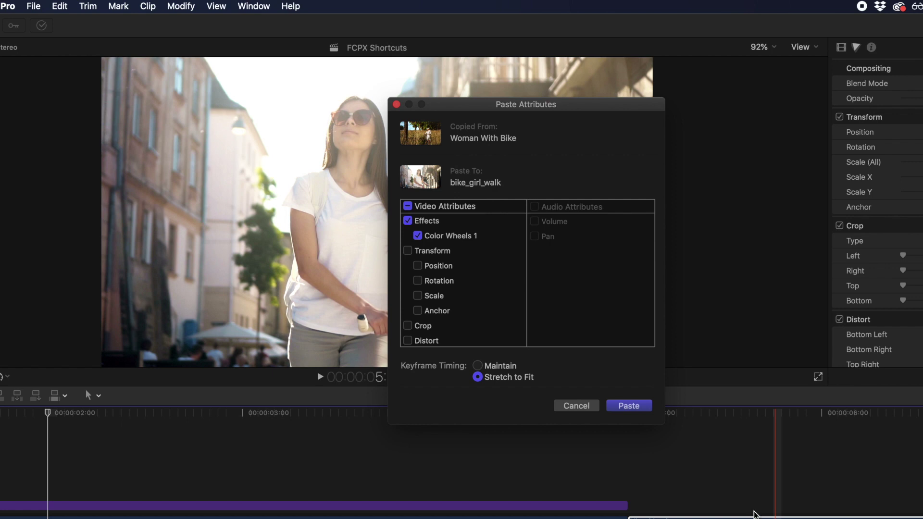
{"action": "left_click", "coordinate": [418, 265]}
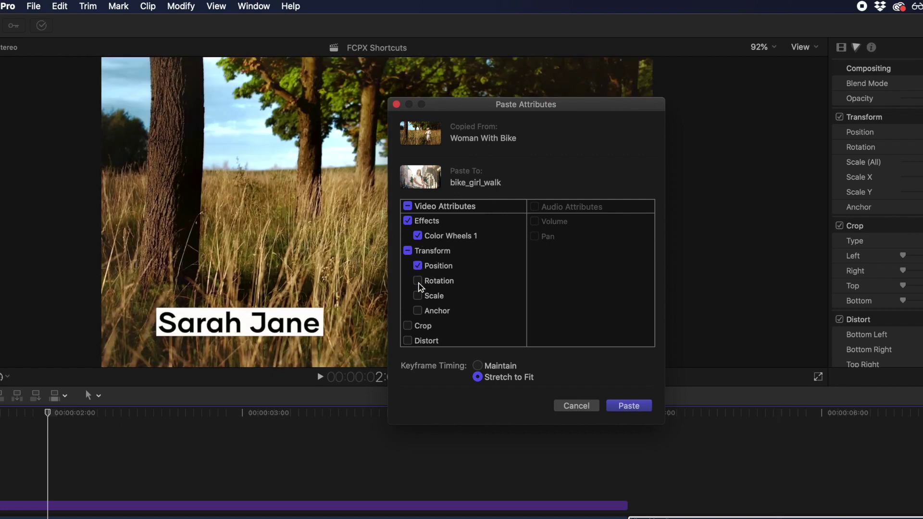
{"action": "left_click", "coordinate": [418, 297]}
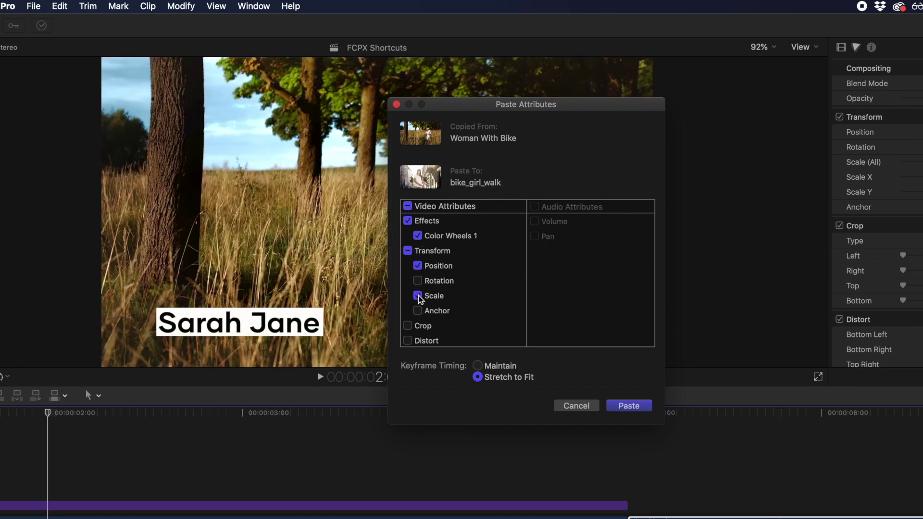
{"action": "left_click", "coordinate": [638, 407]}
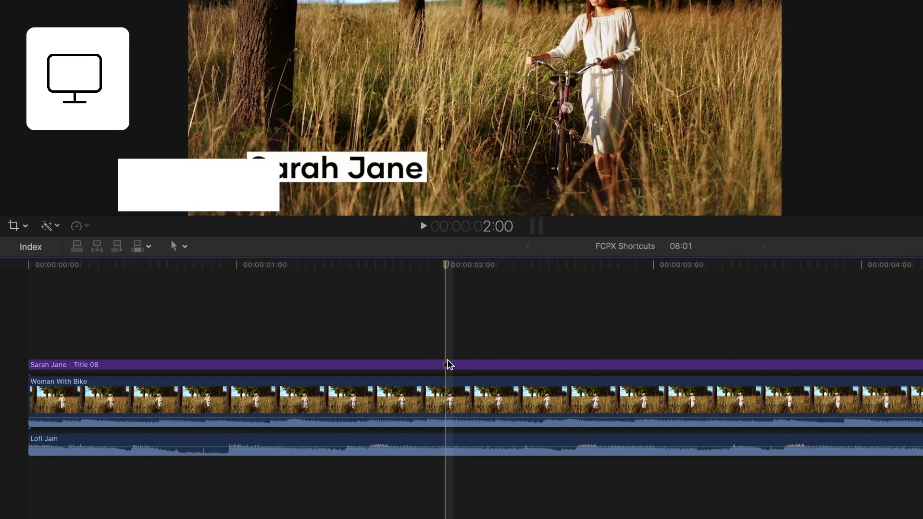
Select the Sarah Jane title together with the Woman With Bike clip
{"action": "left_click", "coordinate": [447, 365]}
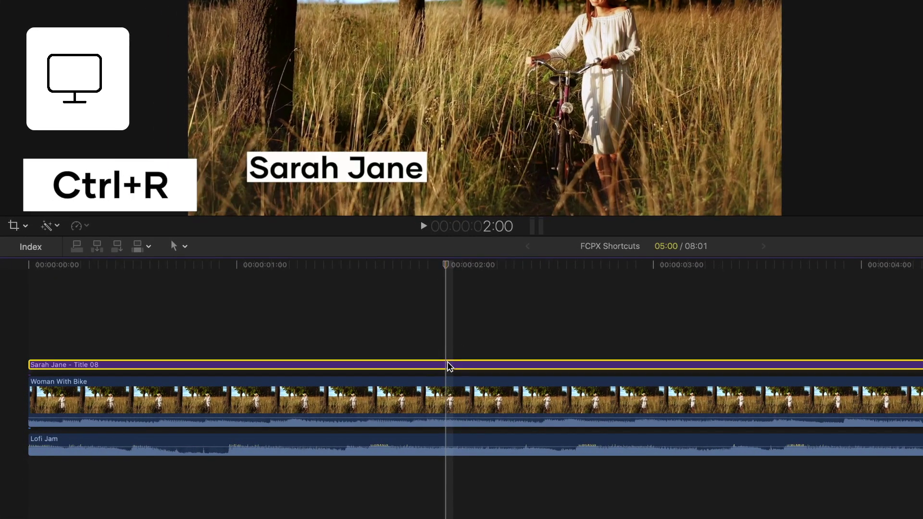
{"action": "left_click", "coordinate": [447, 397], "text": "super"}
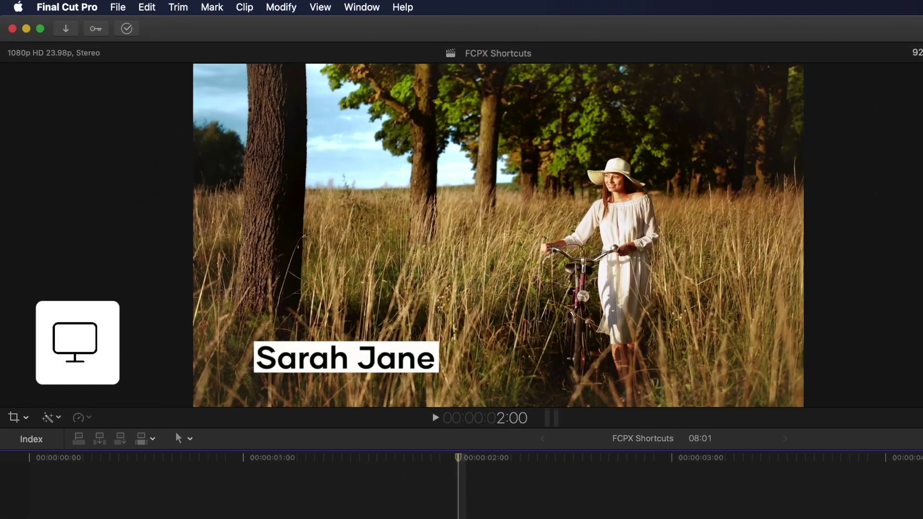
Show the Background Tasks window with Cmd+9 to check rendering progress
{"action": "key", "text": "super+9"}
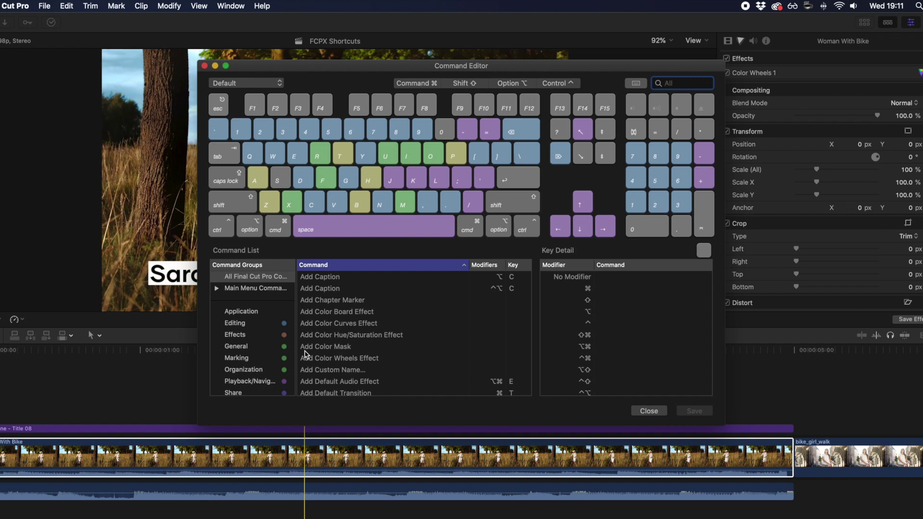
Duplicate the Default command set as a new set named 'My Shortcuts'
{"action": "left_click", "coordinate": [254, 84]}
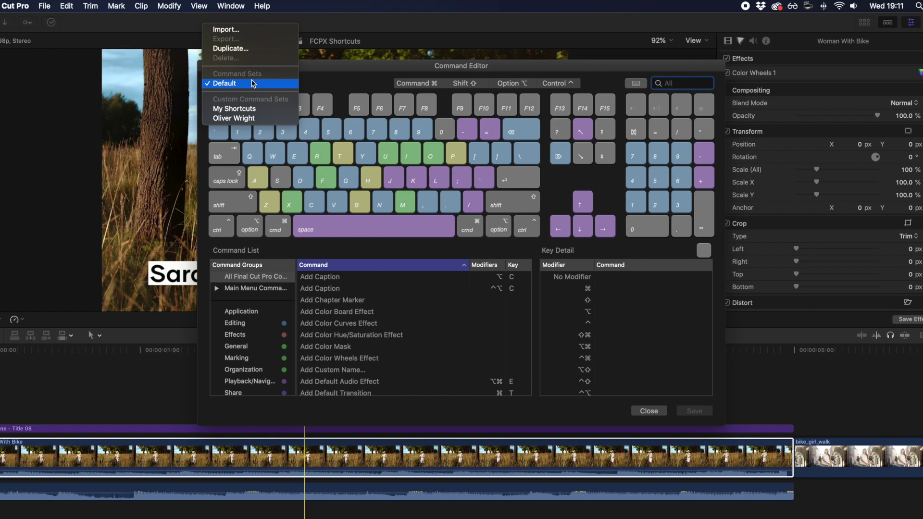
{"action": "left_click", "coordinate": [247, 50]}
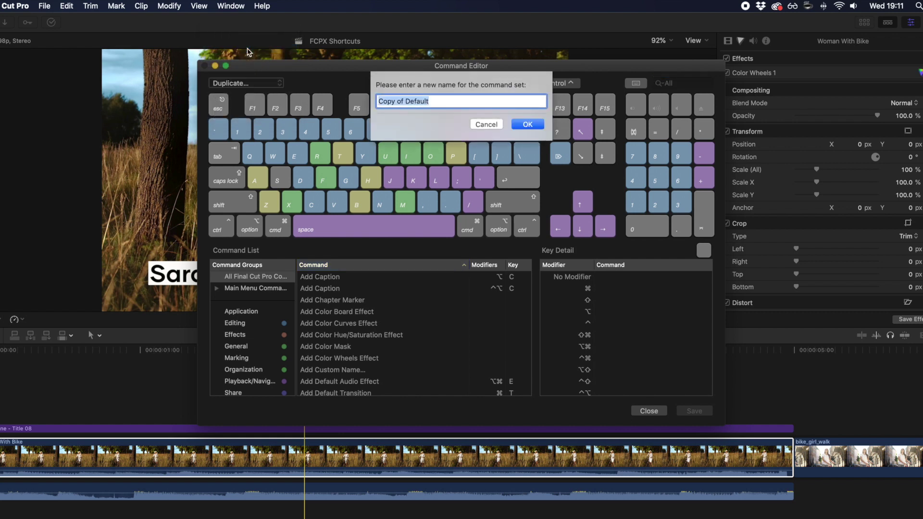
{"action": "type", "text": "My Shortcuts"}
{"action": "key", "text": "Return"}
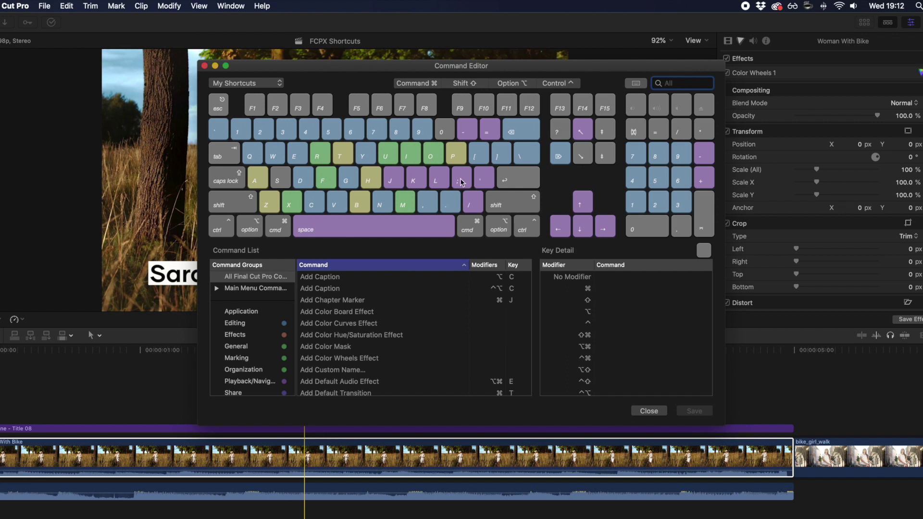
Move Command-K from Show/Hide Keyword Editor to Add Color Board Effect, then save and close
{"action": "left_click", "coordinate": [415, 180]}
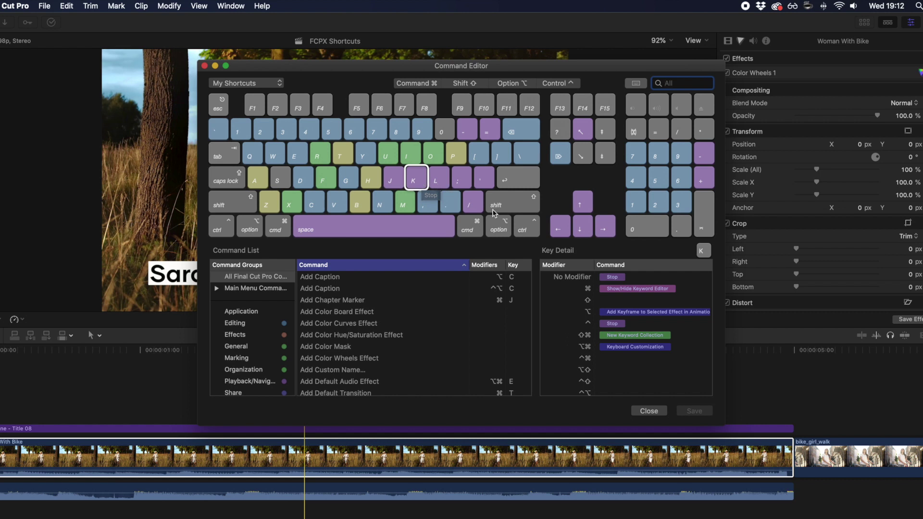
{"action": "left_click", "coordinate": [655, 290]}
{"action": "left_click_drag", "start_coordinate": [656, 291], "coordinate": [861, 274]}
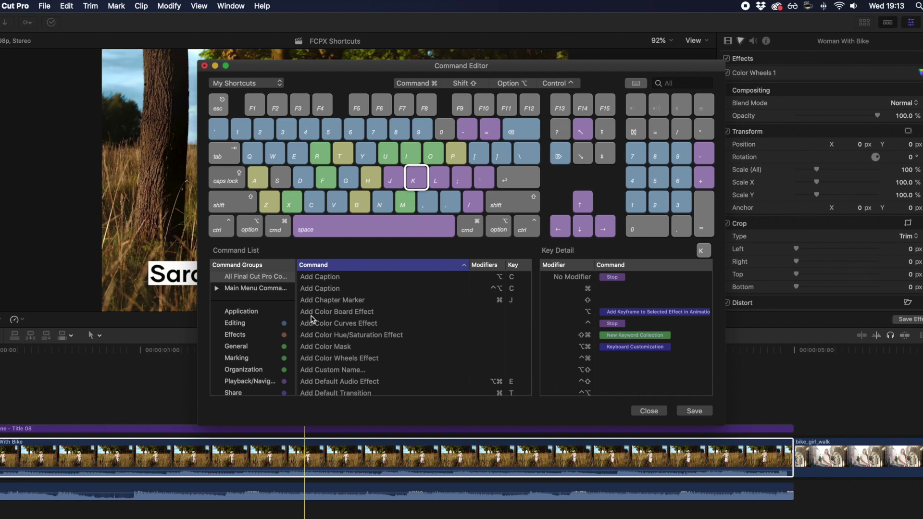
{"action": "left_click_drag", "start_coordinate": [313, 313], "coordinate": [621, 289]}
{"action": "left_click", "coordinate": [698, 412]}
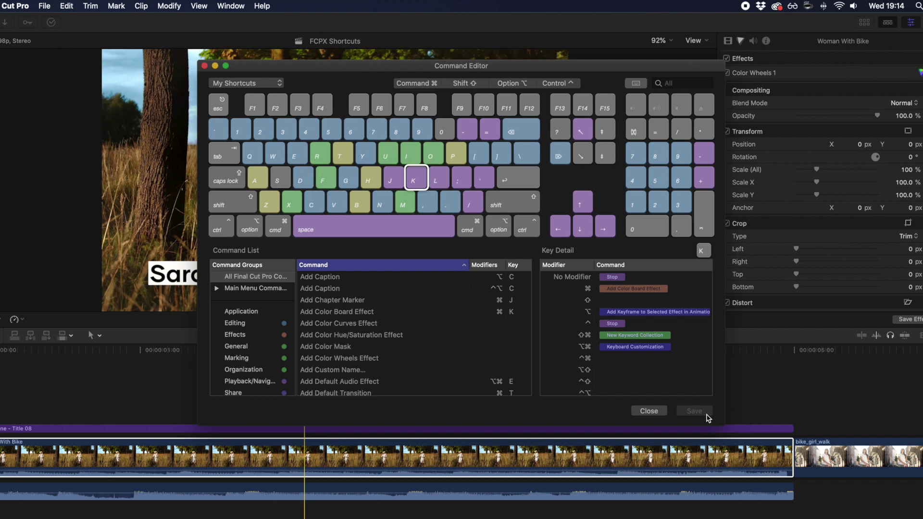
{"action": "left_click", "coordinate": [649, 411]}
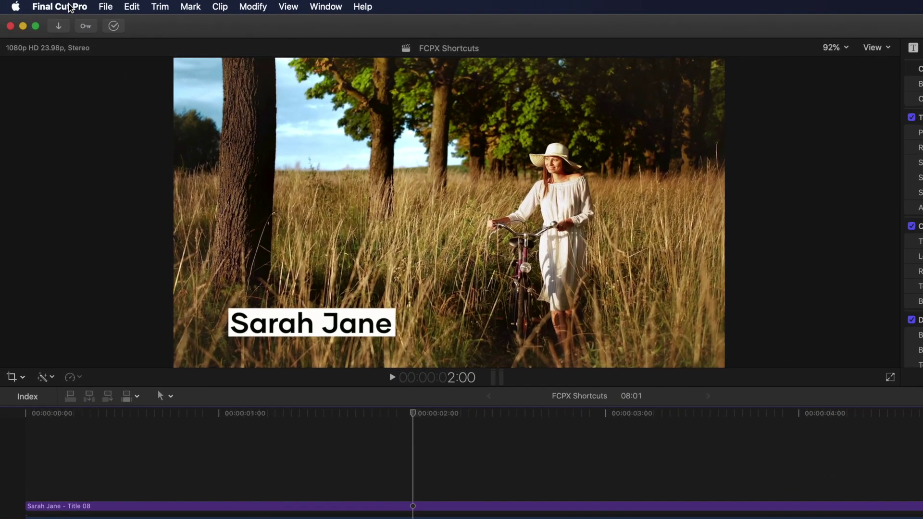
{"action": "left_click", "coordinate": [44, 7]}
{"action": "mouse_move", "coordinate": [64, 52]}
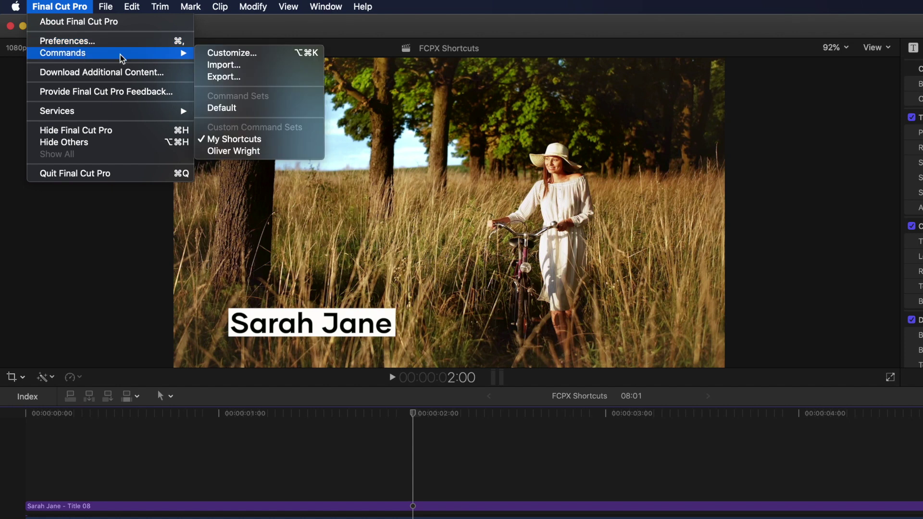
{"action": "left_click", "coordinate": [242, 139]}
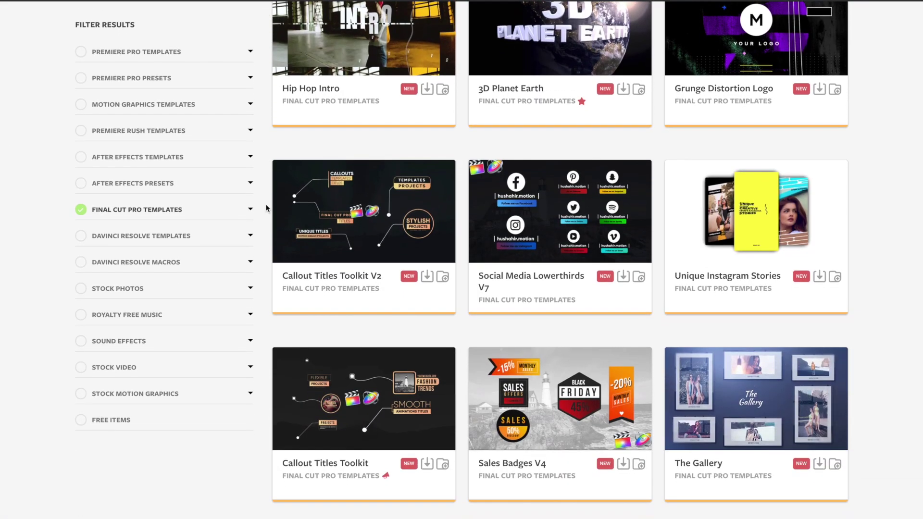
Expand Final Cut Pro Templates in the Filter Results sidebar to show Titles and Transitions
{"action": "left_click", "coordinate": [251, 211]}
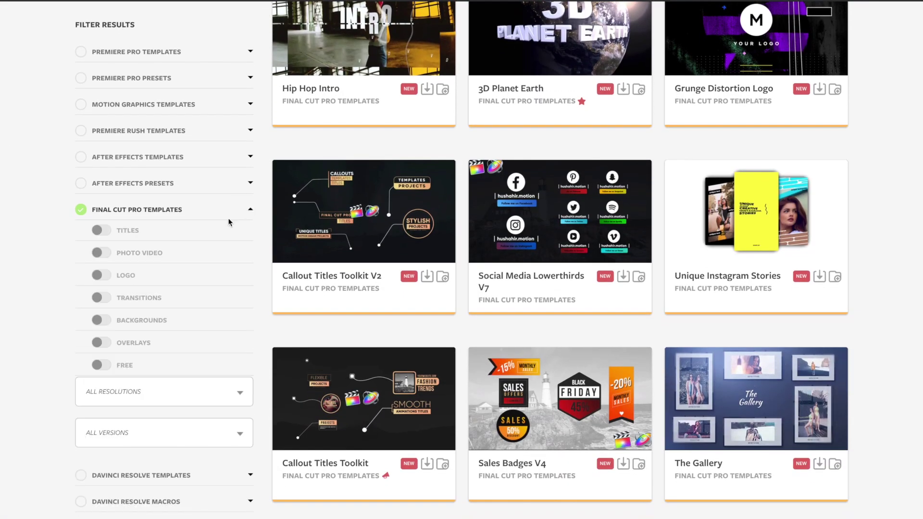